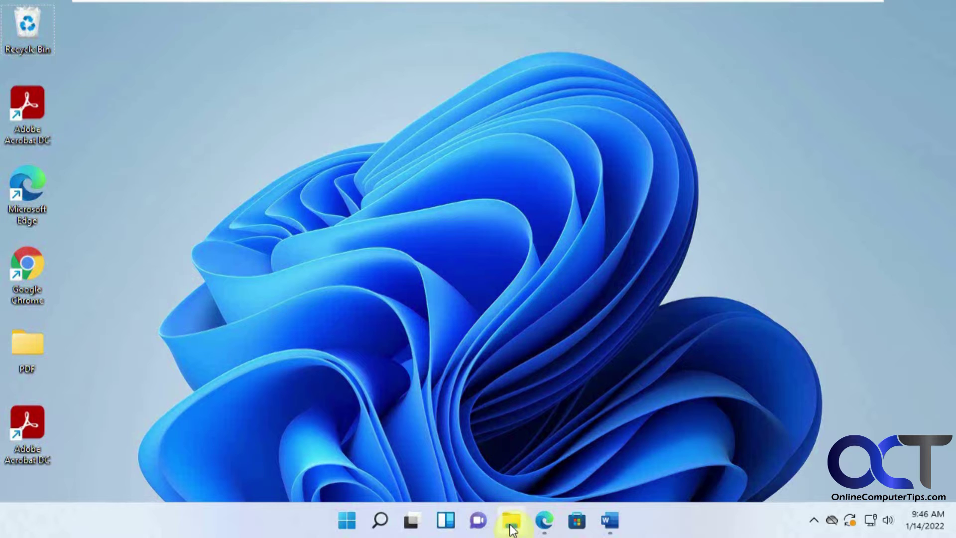
- Check Local Disk (C:) properties in File Explorer (13.0 GB free of 59.3 GB), then close Explorer
right_click(347, 520)
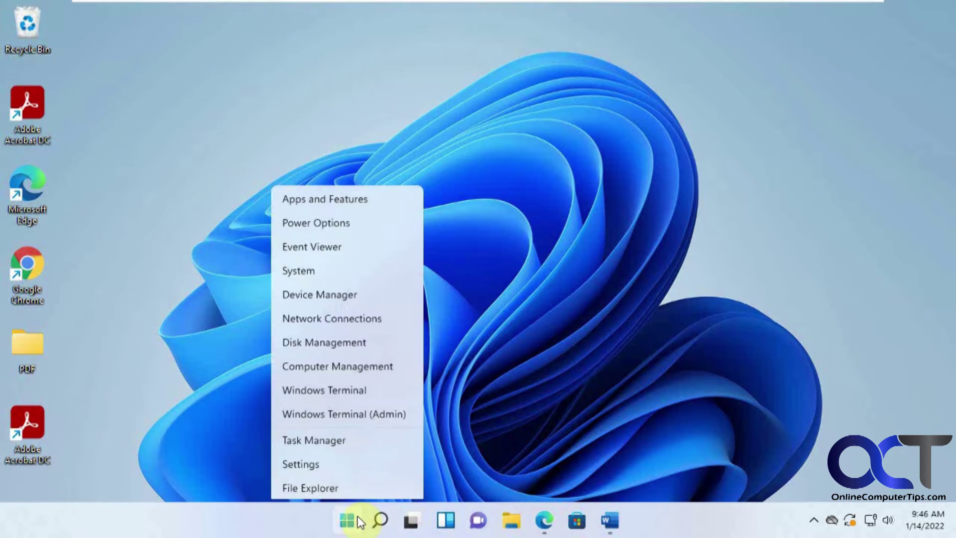
left_click(332, 394)
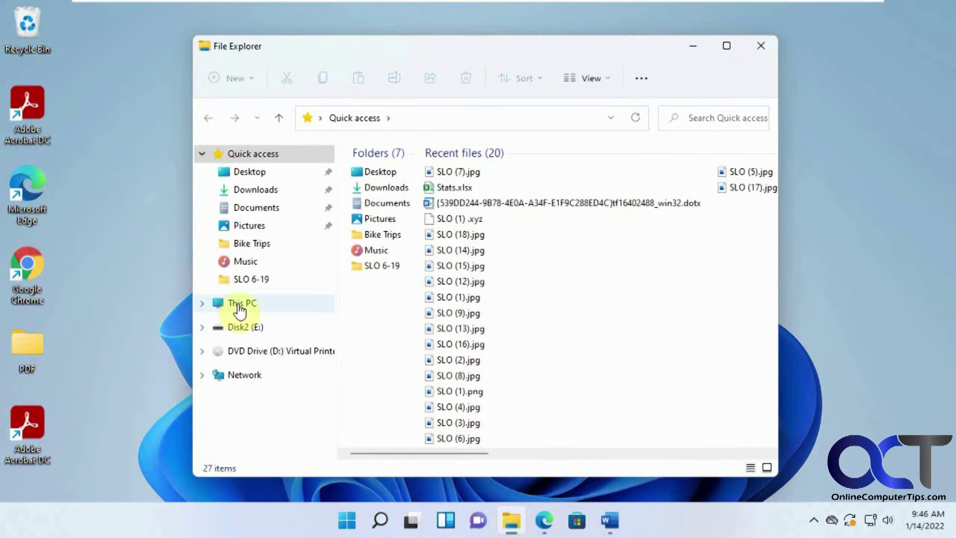
left_click(243, 305)
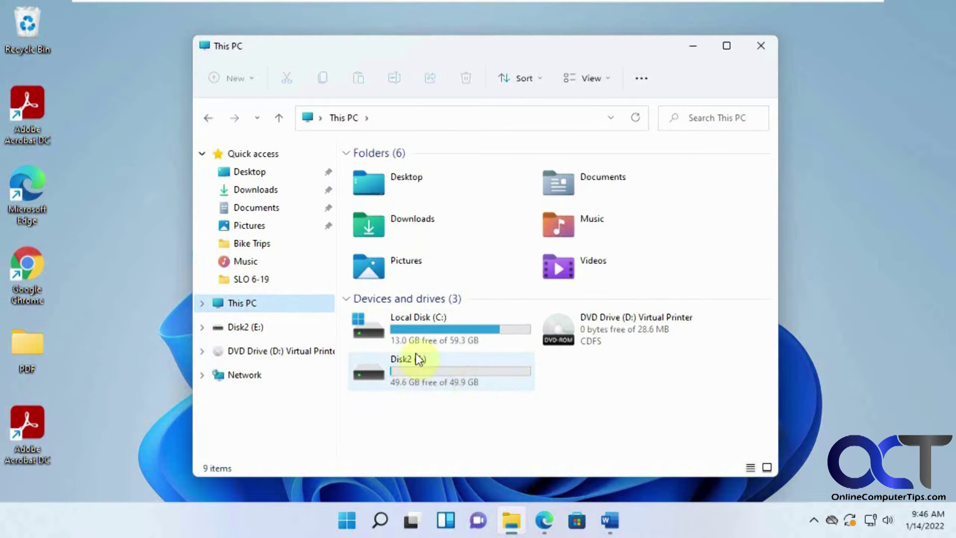
right_click(421, 337)
left_click(475, 293)
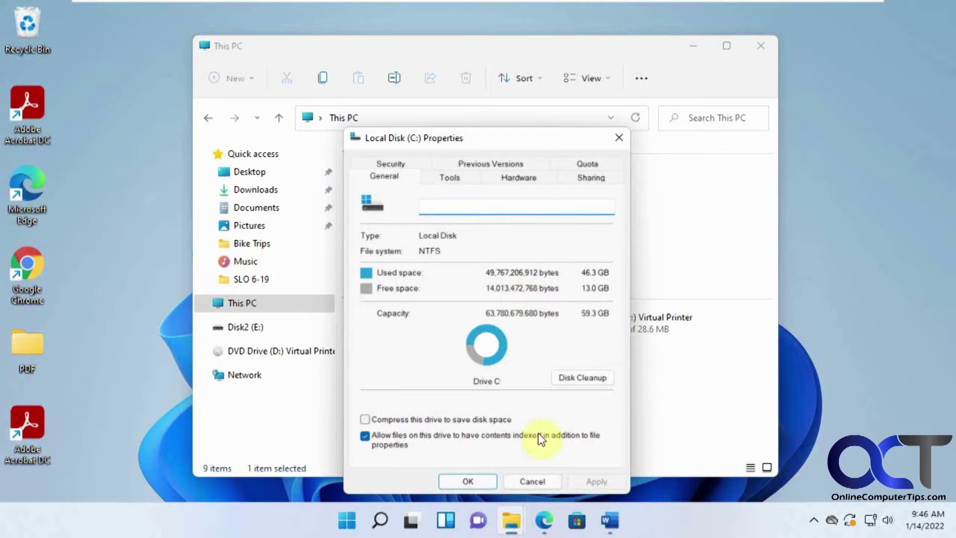
left_click(543, 483)
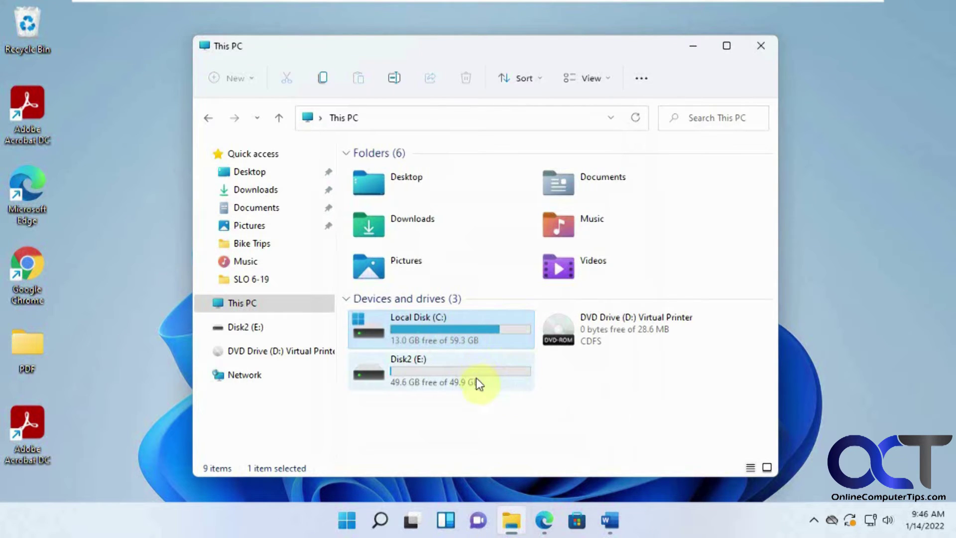
left_click(761, 46)
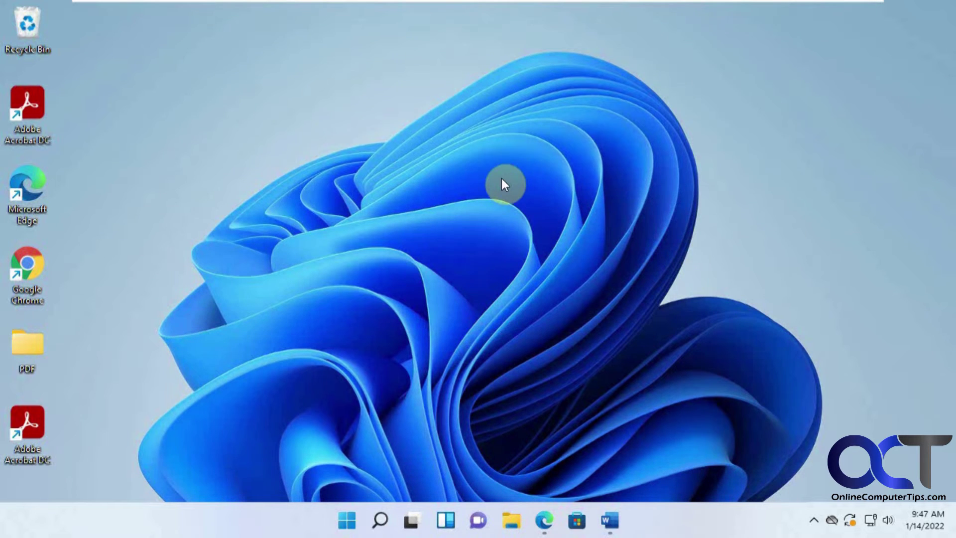
- Open Settings at System > Storage and scroll to Storage management, showing Temporary files at 337 MB
left_click(347, 520)
left_click(656, 170)
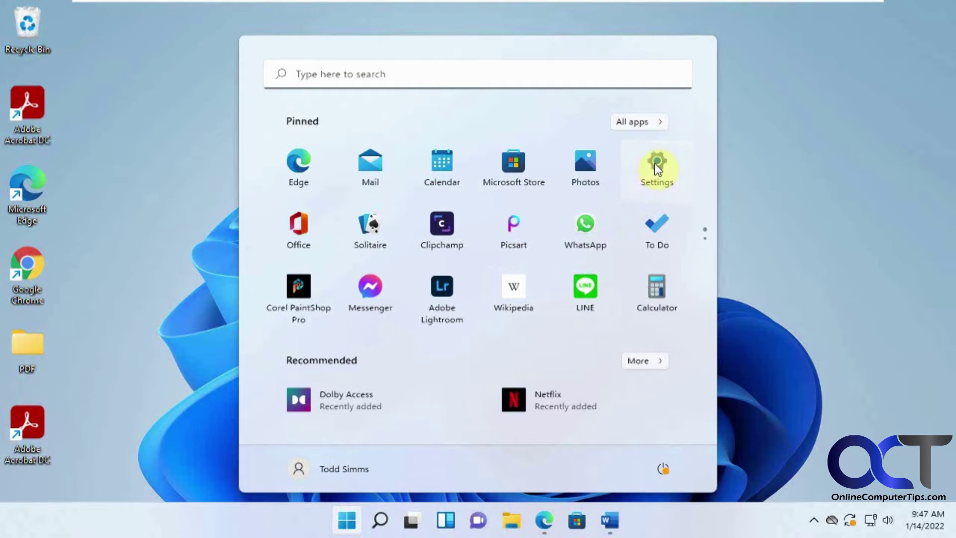
scroll(438, 397, "down", 2)
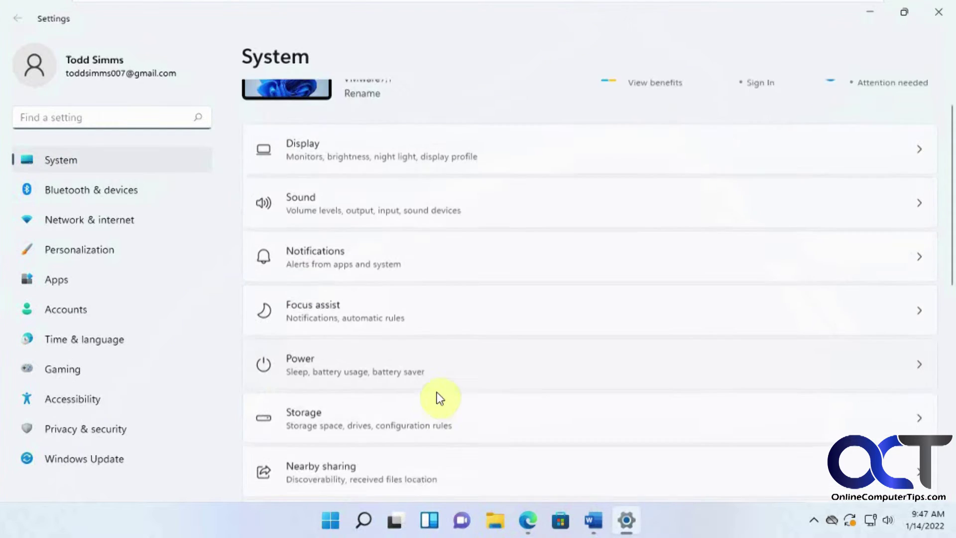
left_click(374, 398)
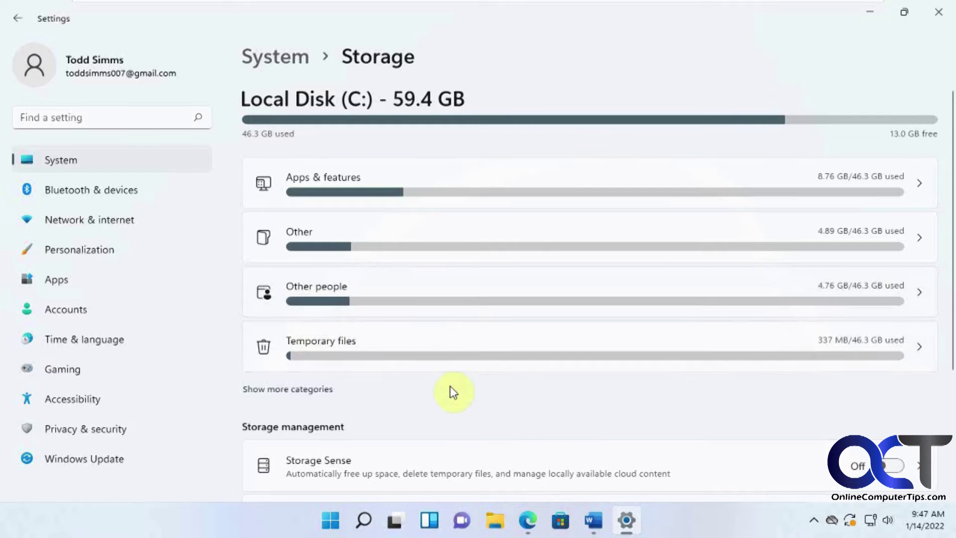
scroll(453, 393, "down", 3)
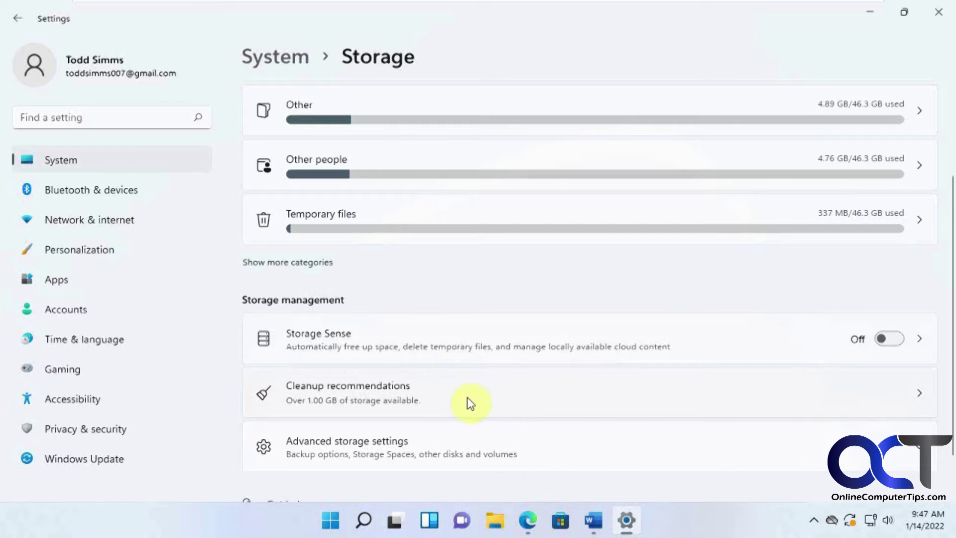
- Open Cleanup recommendations and expand the Temporary files and Large or unused files sections
left_click(502, 398)
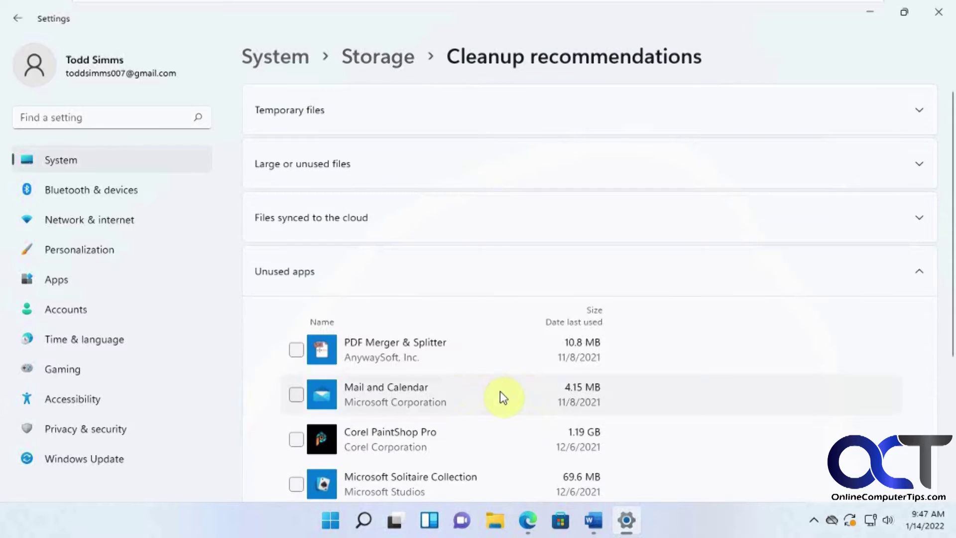
scroll(500, 391, "up", 1)
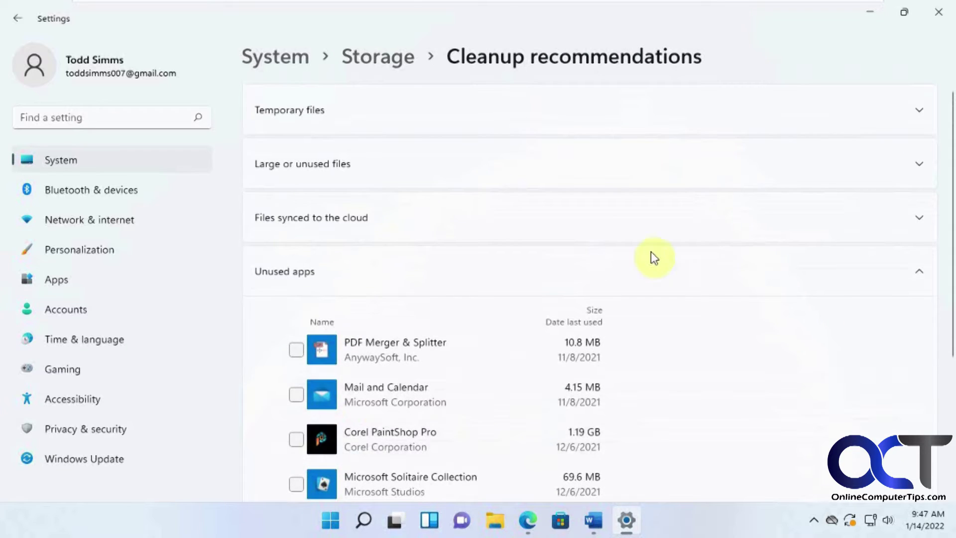
left_click(876, 120)
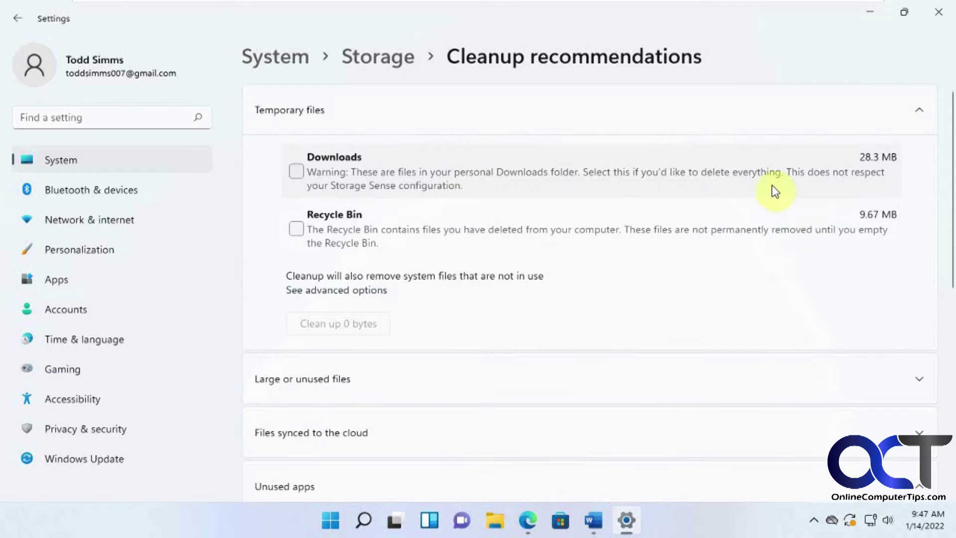
left_click(585, 112)
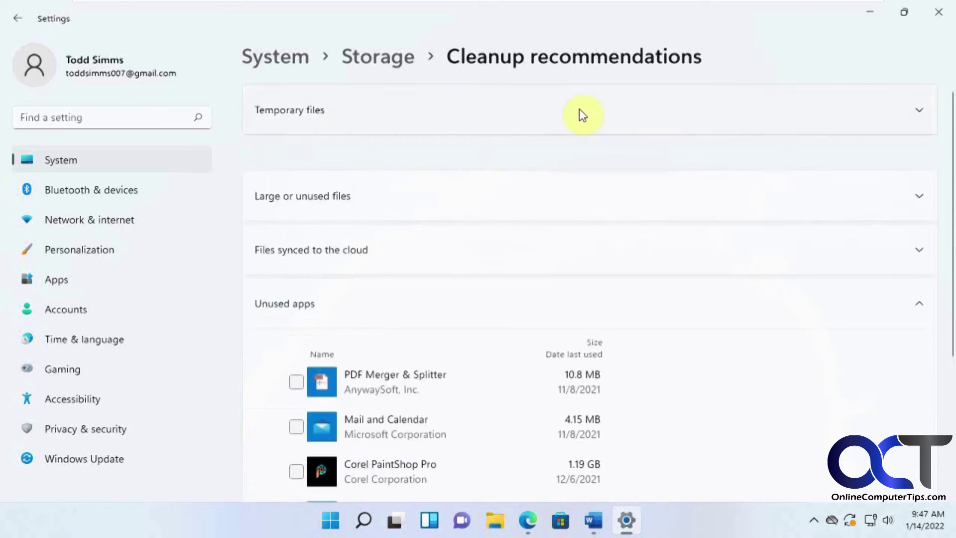
left_click(596, 167)
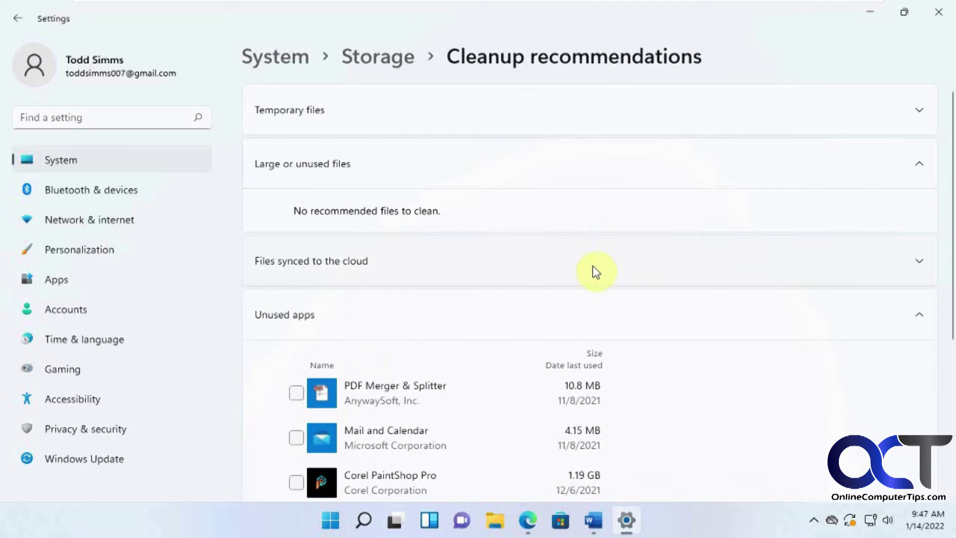
- Start cleaning up the unused Movies & TV app, cancel the removal, and return to Storage
scroll(605, 273, "down", 2)
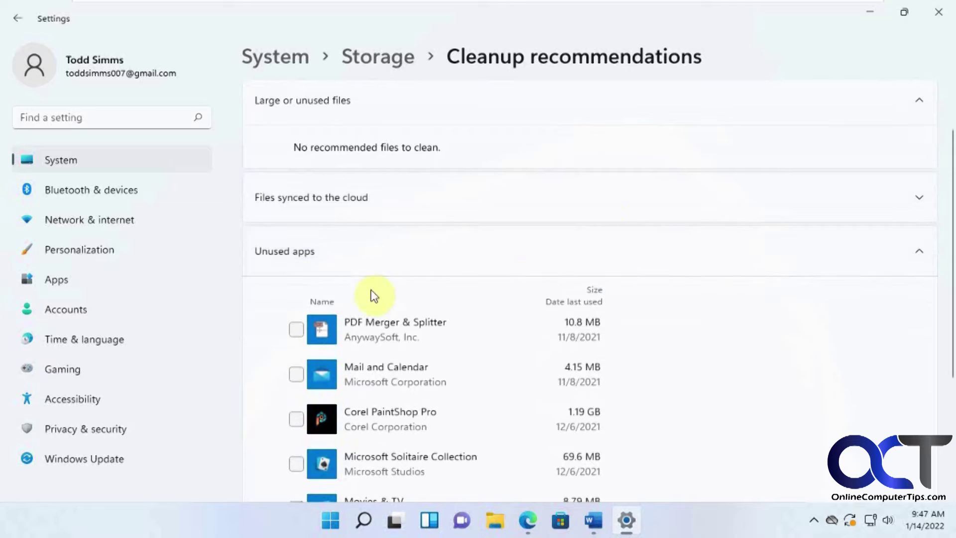
scroll(412, 304, "down", 2)
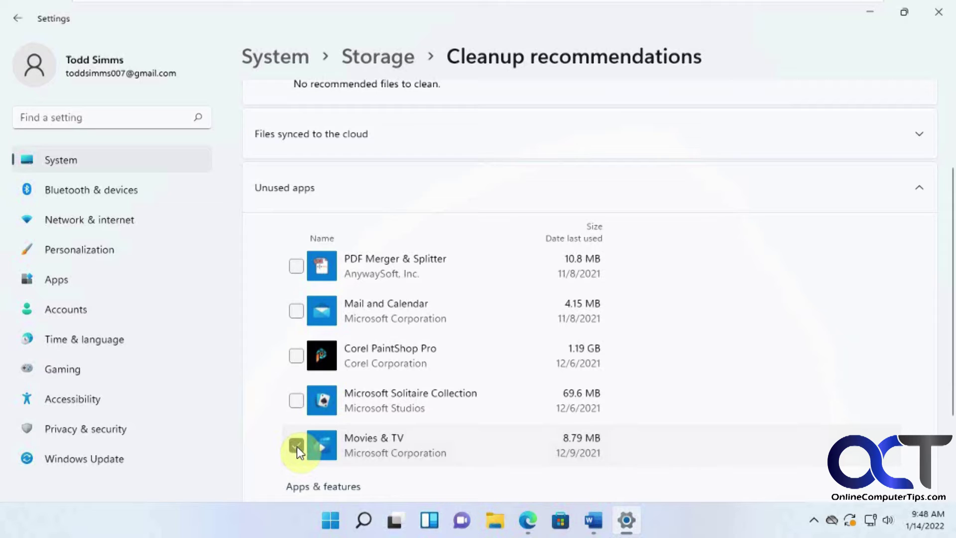
scroll(298, 444, "down", 1)
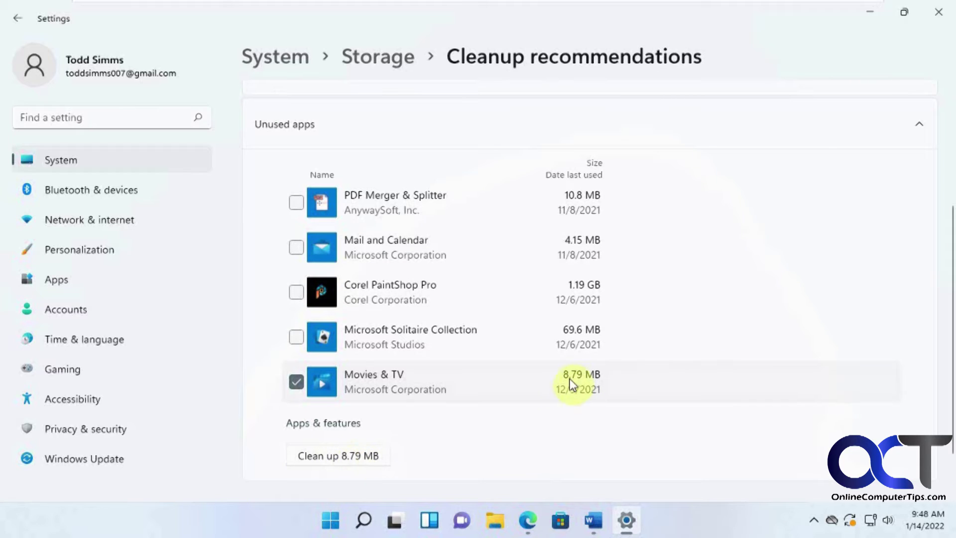
left_click(354, 456)
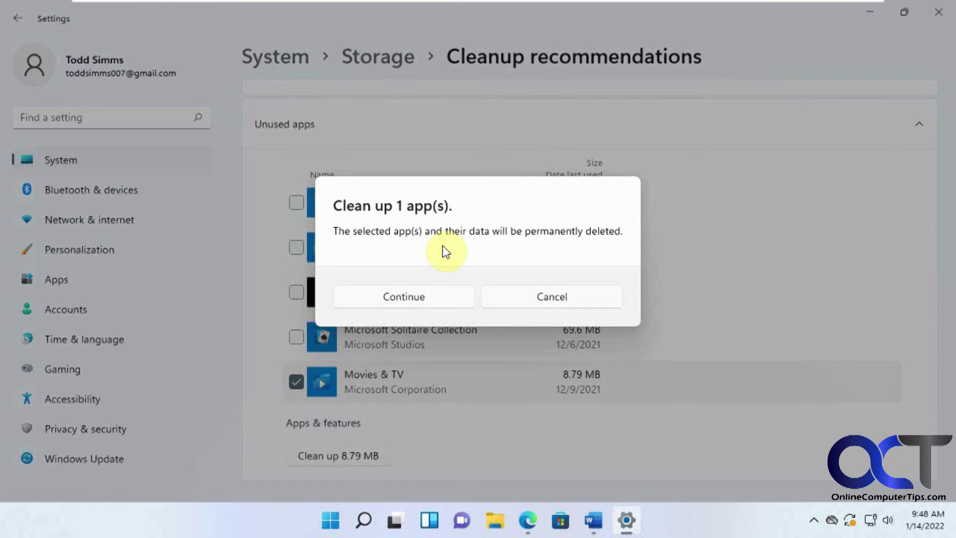
left_click(529, 297)
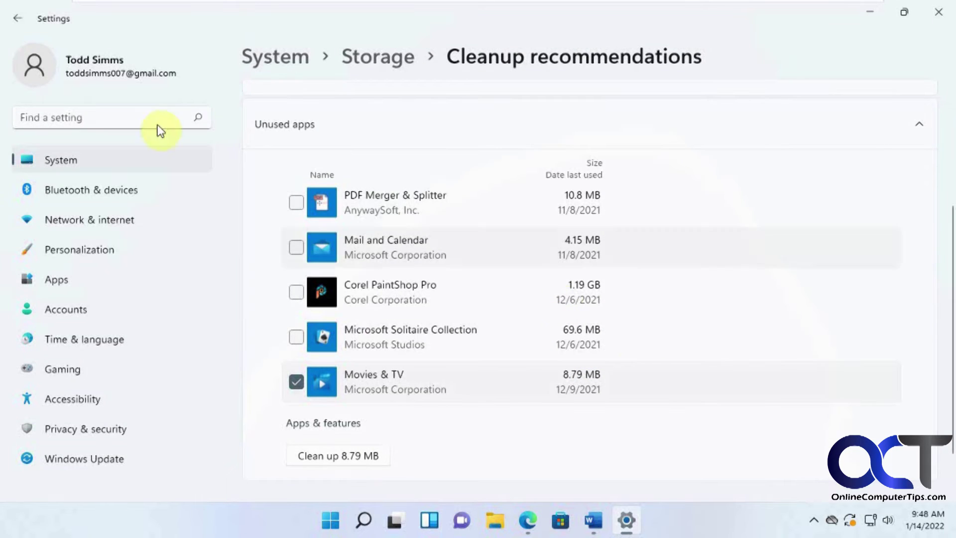
left_click(17, 18)
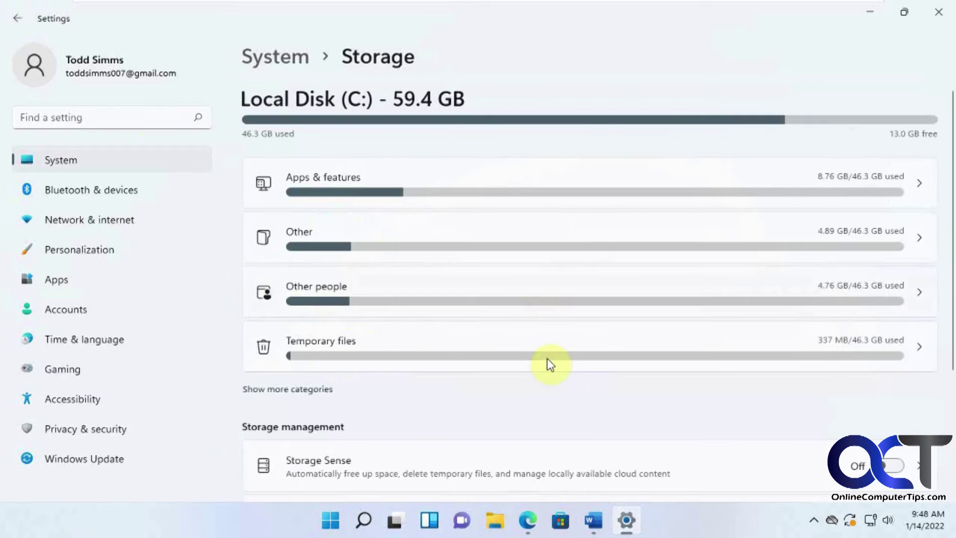
- Browse installed apps and sizes in Apps & features, glance at 7-Zip's options, then return to Storage
left_click(916, 192)
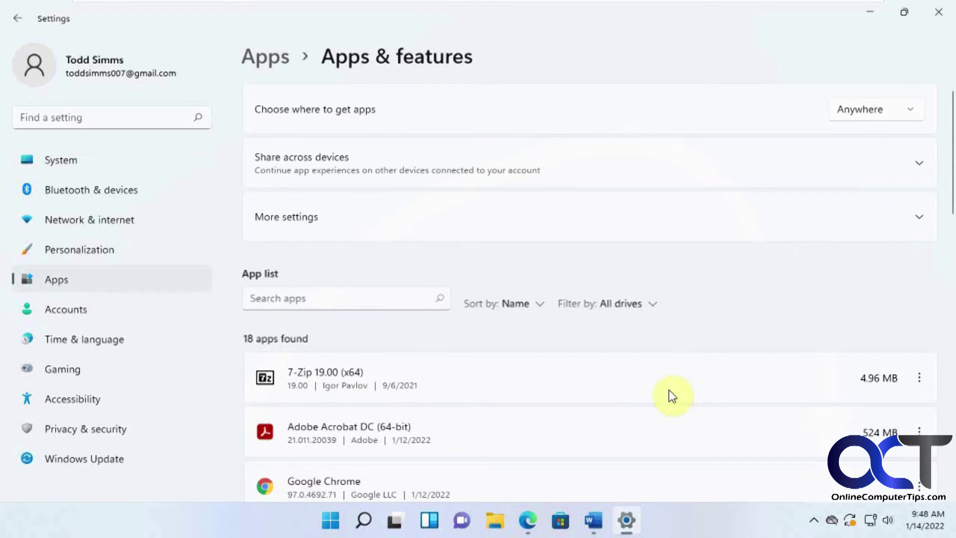
scroll(669, 387, "down", 5)
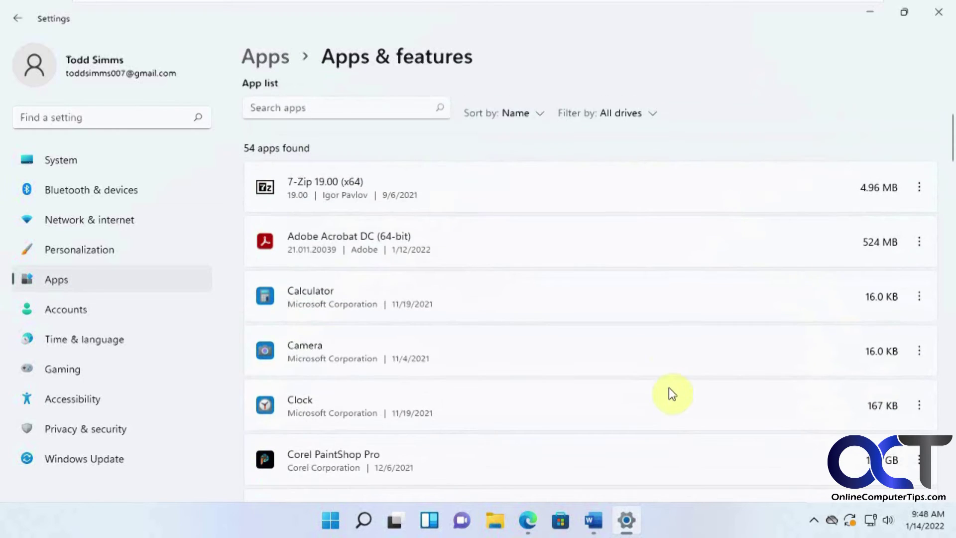
left_click(919, 189)
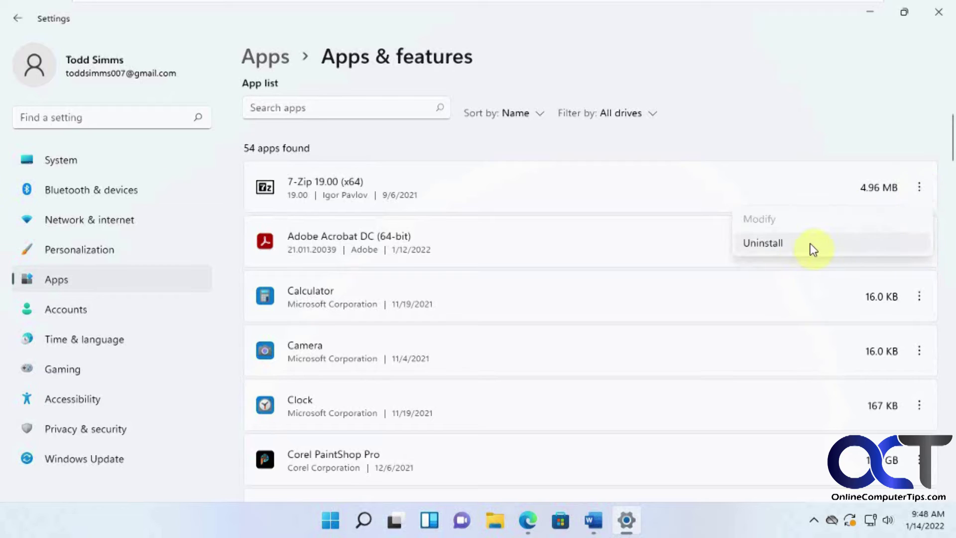
left_click(823, 118)
scroll(770, 298, "down", 4)
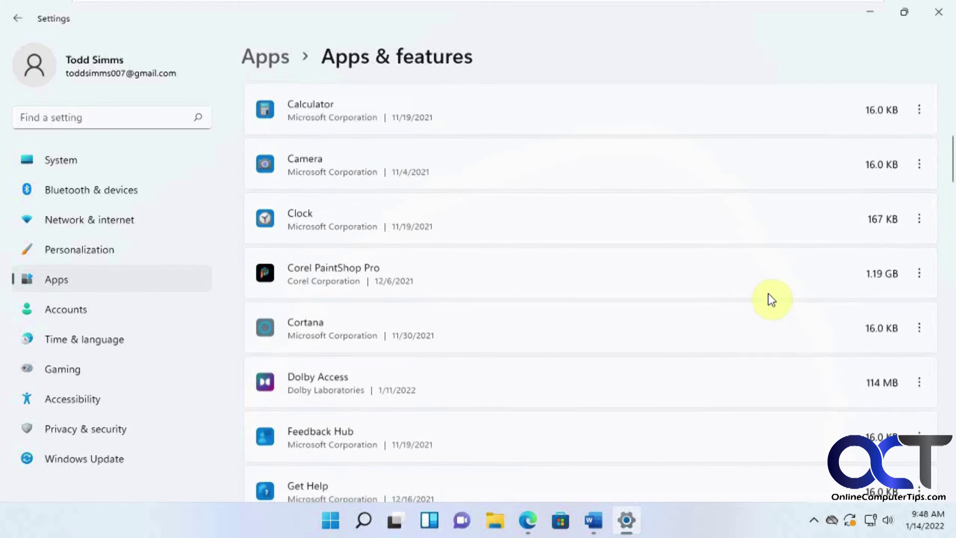
scroll(771, 299, "up", 9)
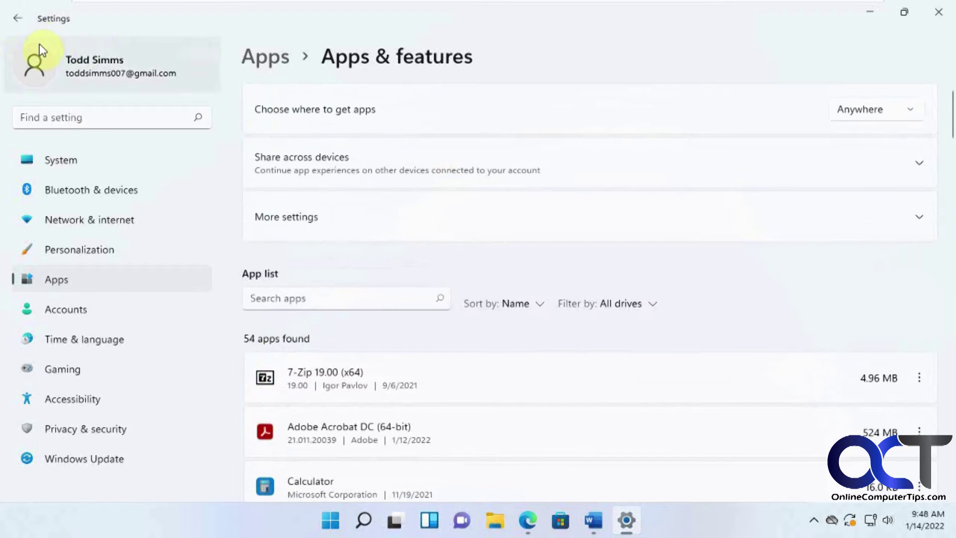
left_click(18, 18)
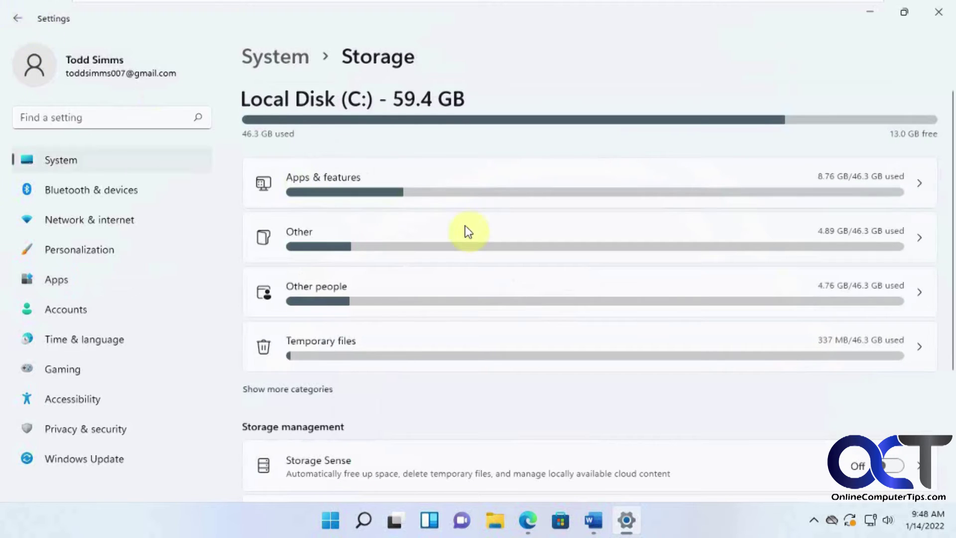
- Browse the largest Other storage folders, then view Other people's 4.76 GB and the other user accounts
left_click(529, 253)
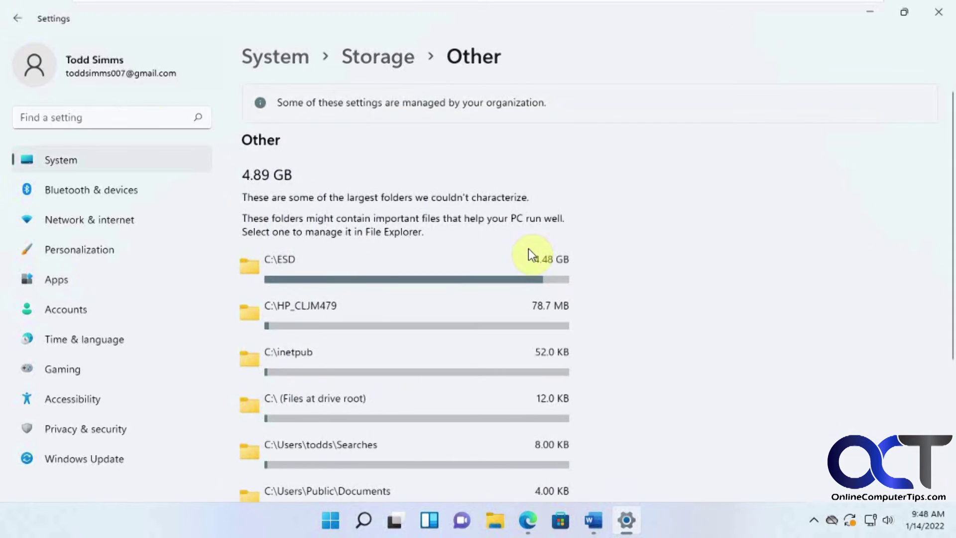
scroll(528, 251, "down", 3)
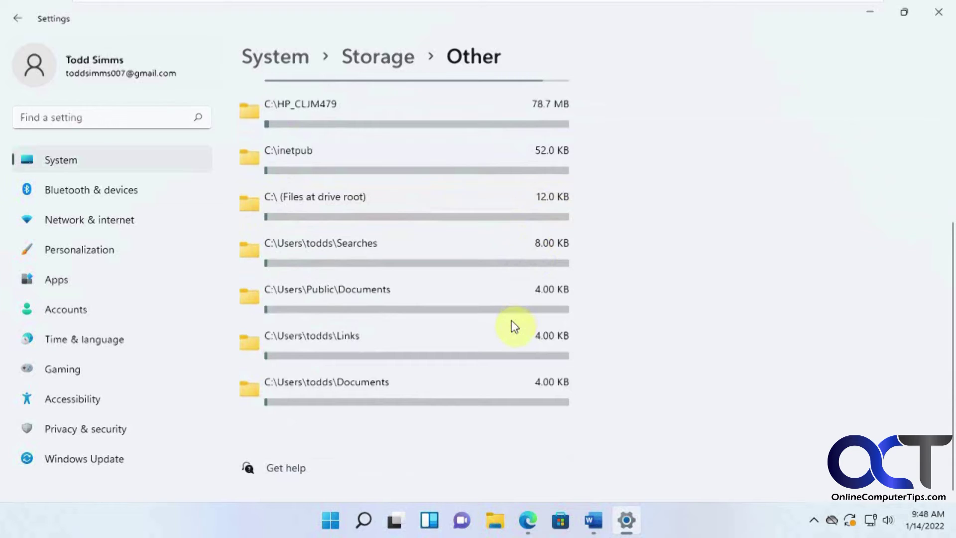
scroll(509, 327, "up", 5)
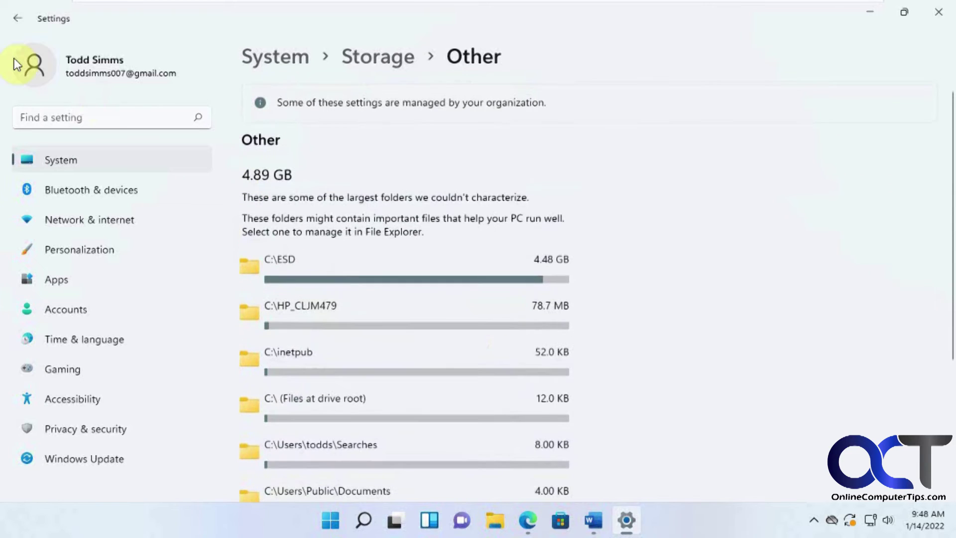
left_click(15, 19)
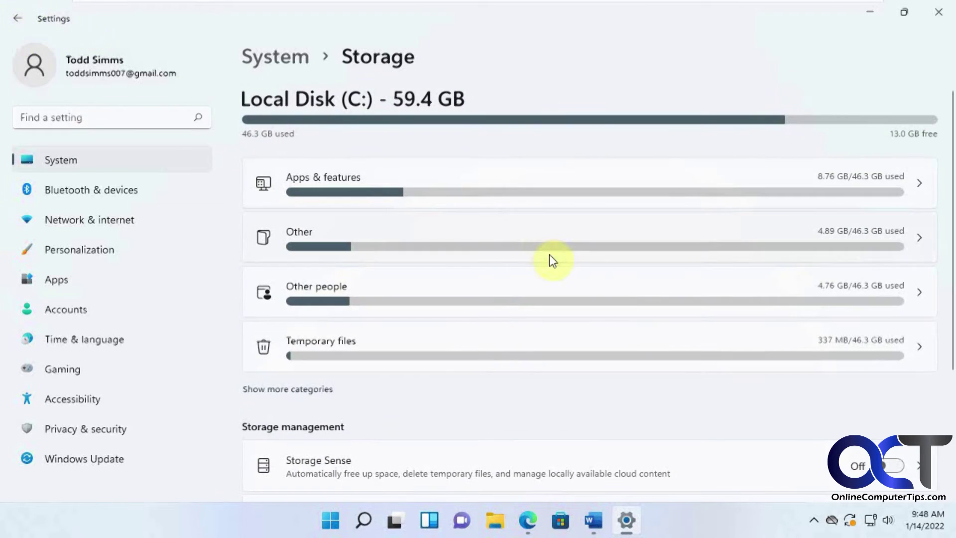
left_click(609, 295)
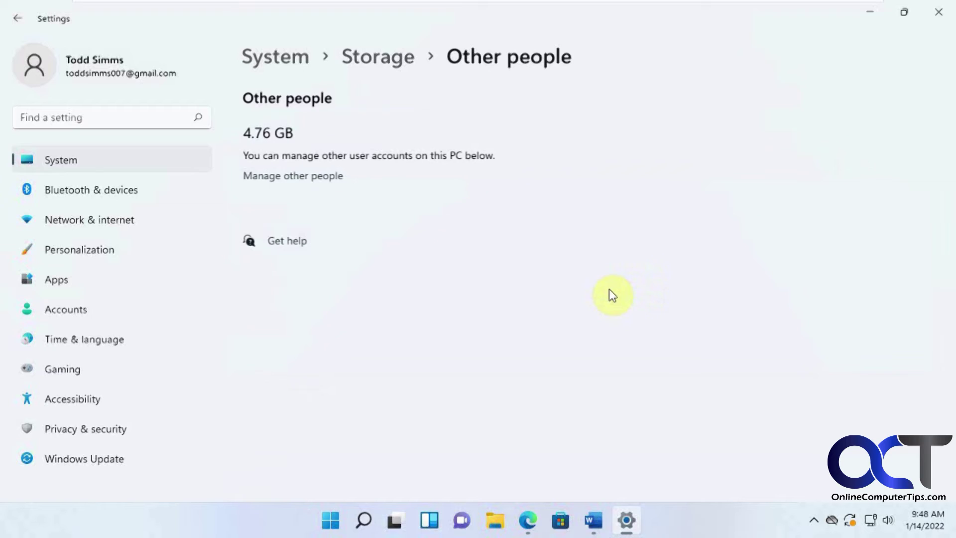
left_click(315, 179)
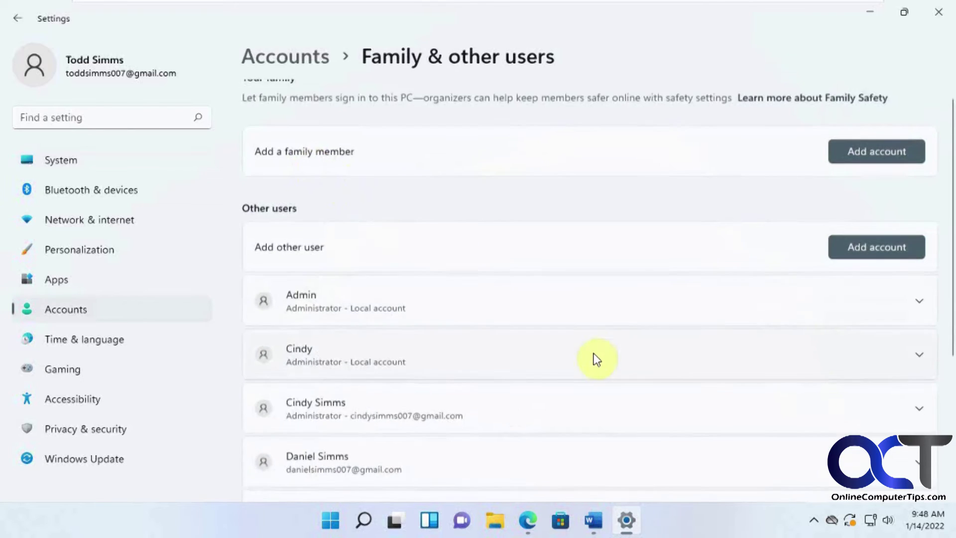
scroll(596, 360, "down", 4)
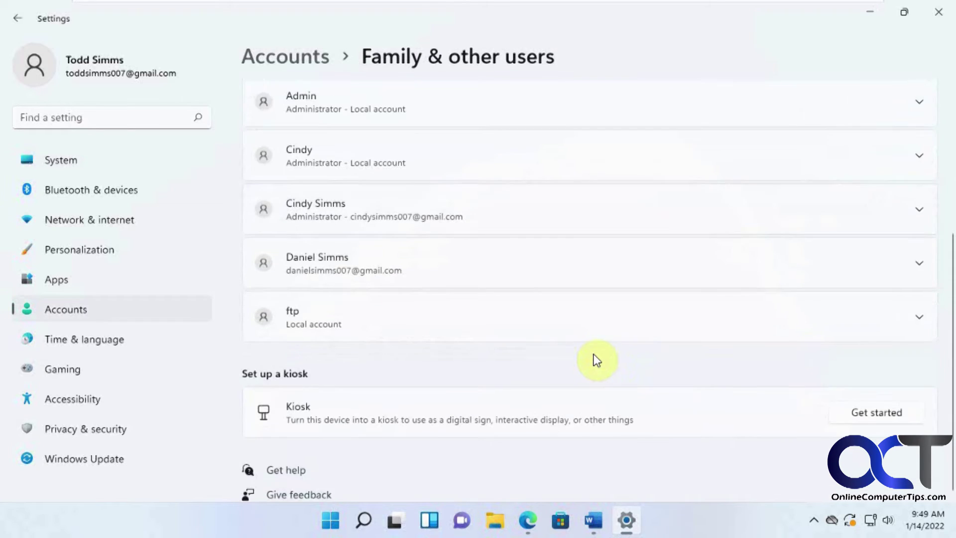
scroll(596, 360, "up", 4)
left_click(907, 279)
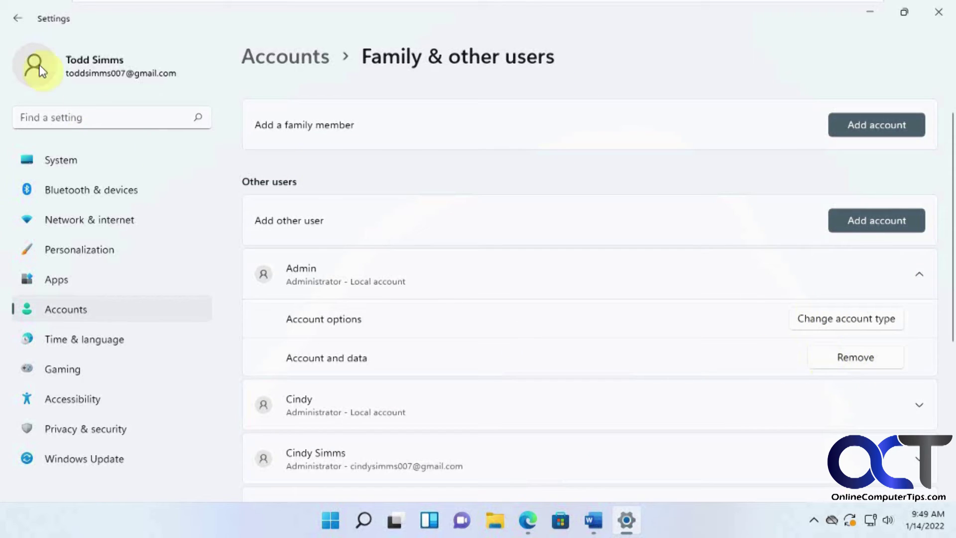
left_click(18, 19)
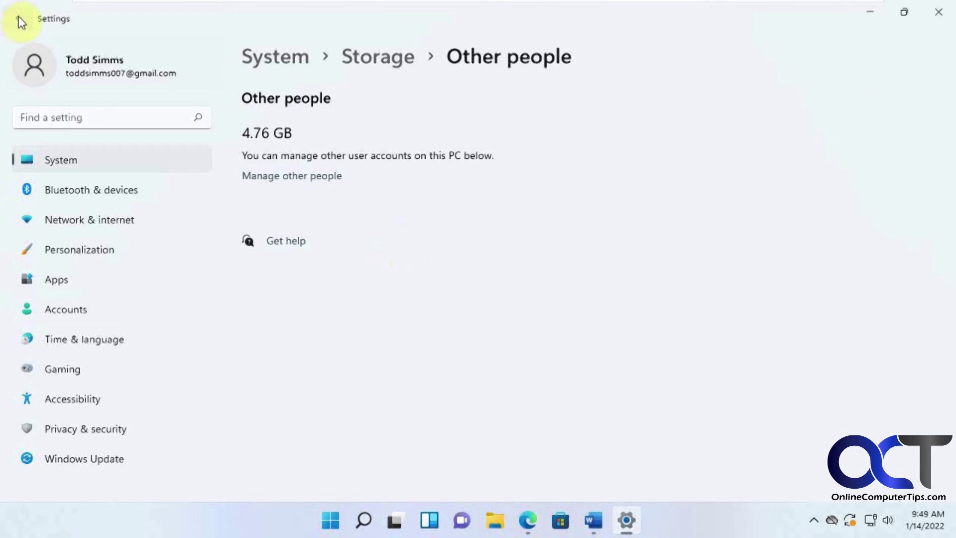
left_click(18, 19)
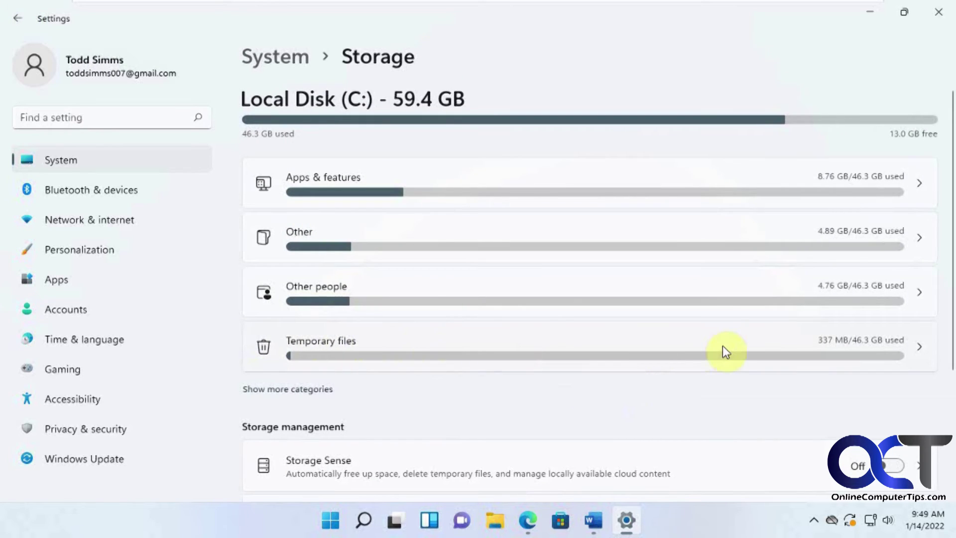
- Open Temporary files and review the ticked file categories totalling 798 MB
left_click(578, 341)
scroll(688, 314, "down", 3)
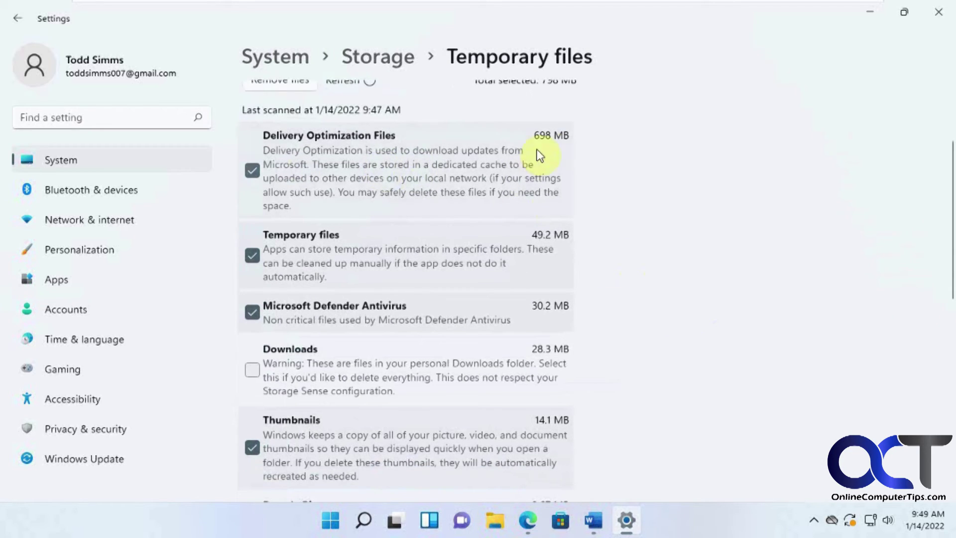
scroll(470, 182, "down", 6)
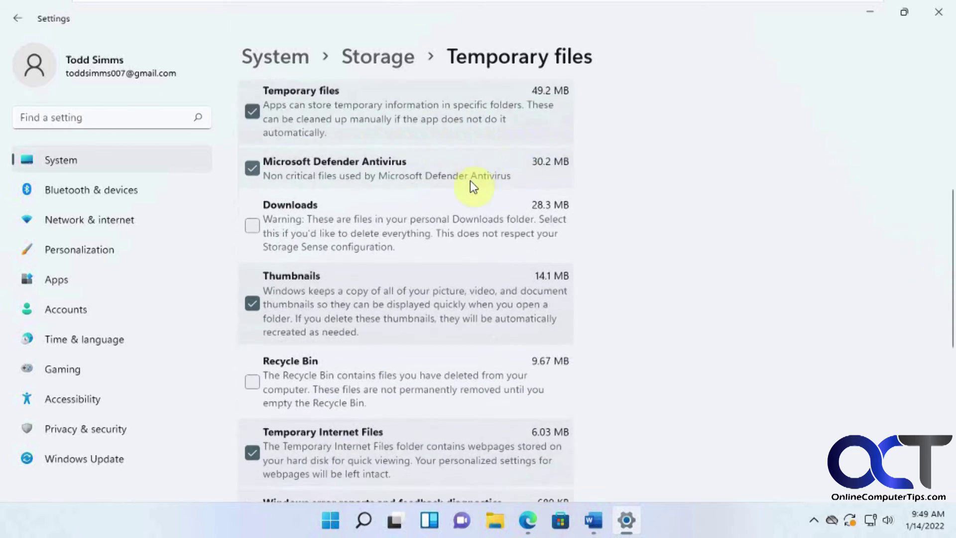
scroll(471, 182, "down", 5)
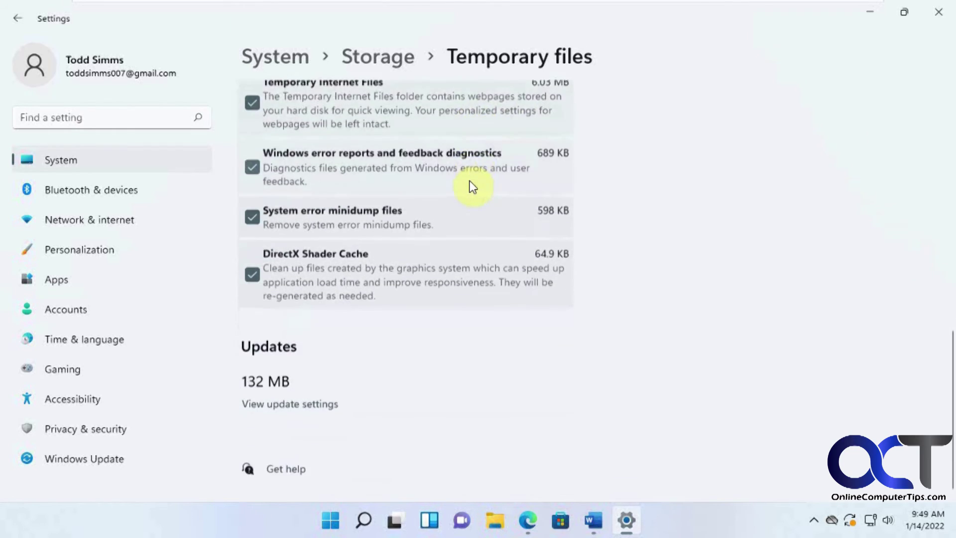
scroll(470, 185, "up", 4)
scroll(470, 186, "up", 9)
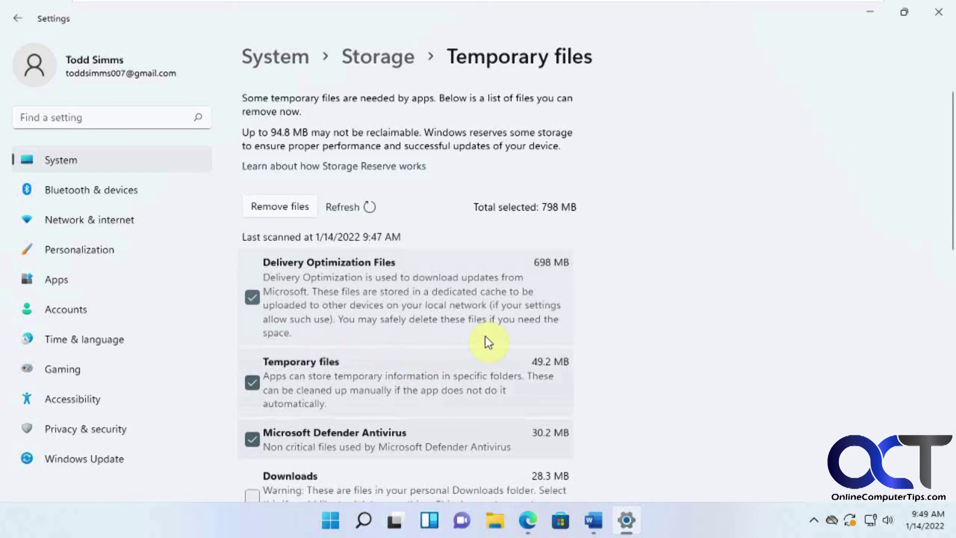
scroll(486, 336, "down", 5)
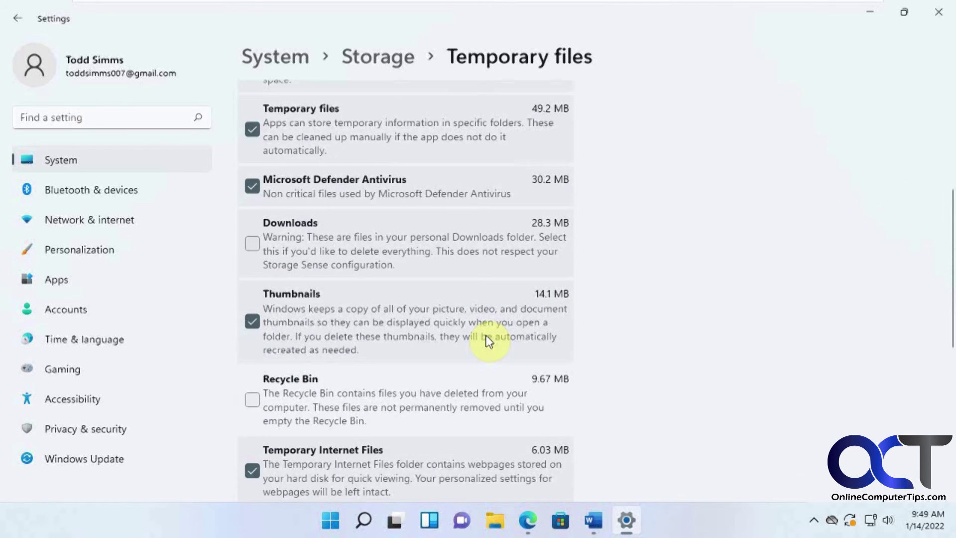
scroll(486, 337, "down", 3)
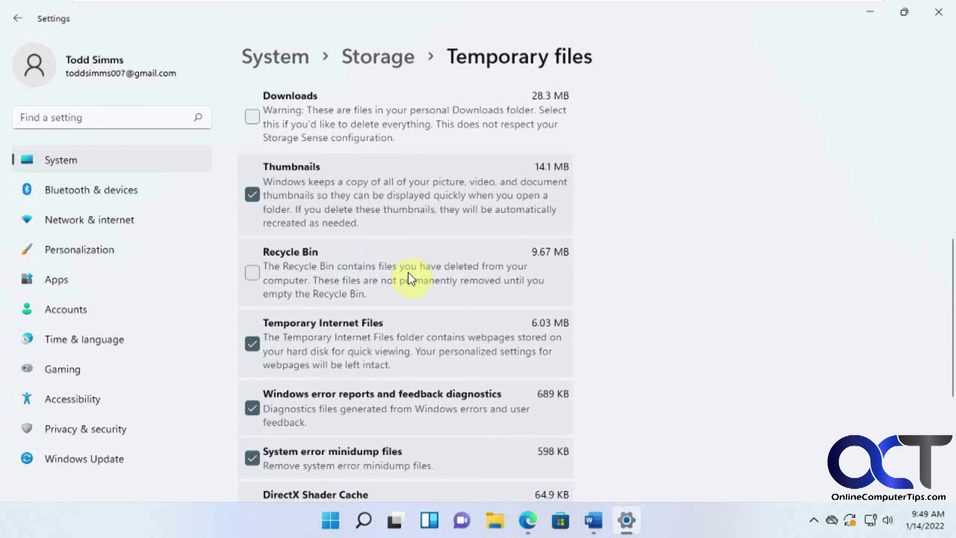
scroll(525, 353, "down", 3)
scroll(525, 354, "up", 5)
scroll(526, 354, "up", 6)
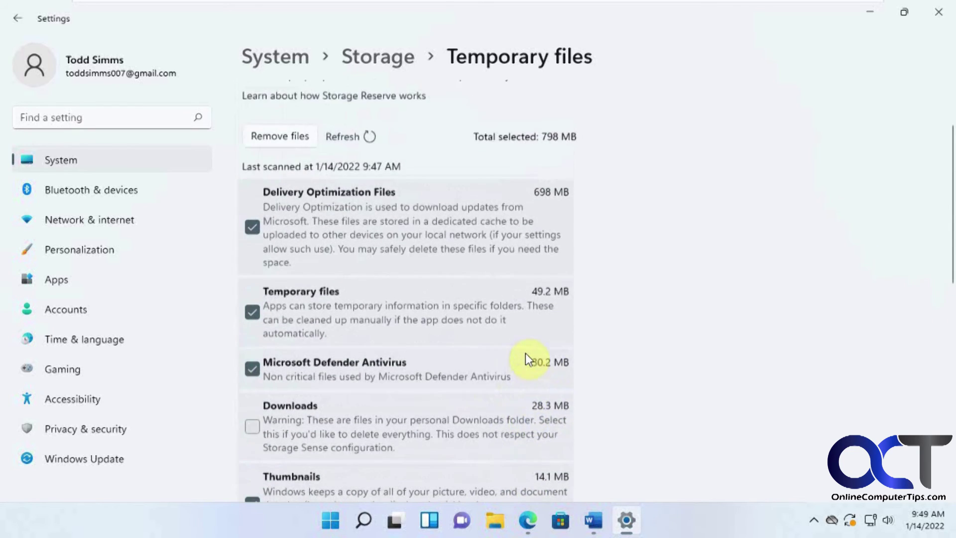
- Add Downloads and permanently remove the selected temporary files, leaving only Recycle Bin at 9.67 MB
left_click(253, 495)
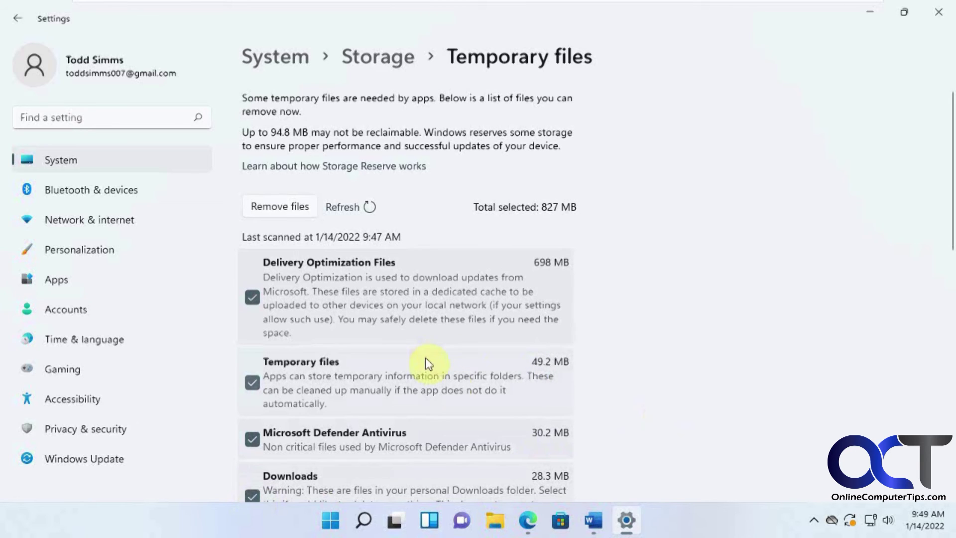
scroll(464, 321, "down", 3)
scroll(464, 322, "up", 3)
left_click(278, 206)
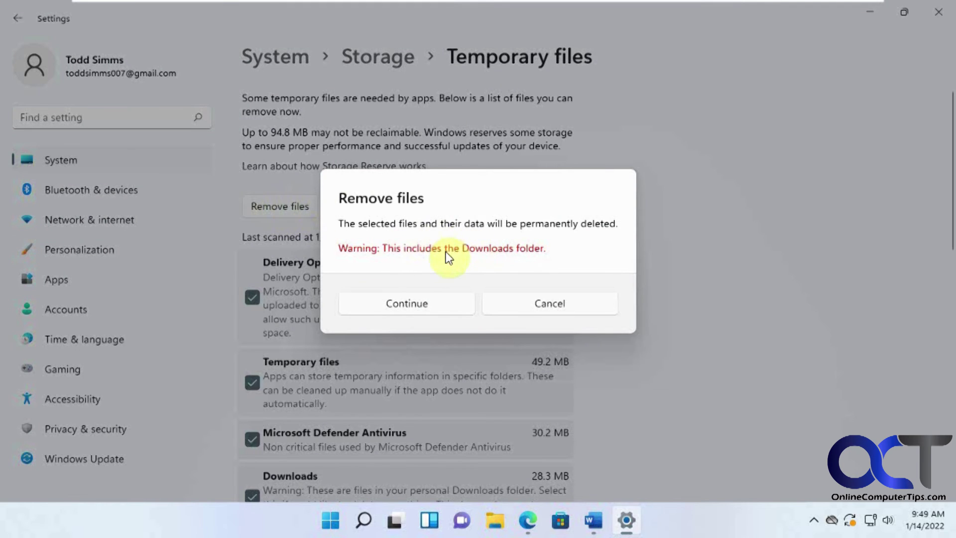
left_click(420, 304)
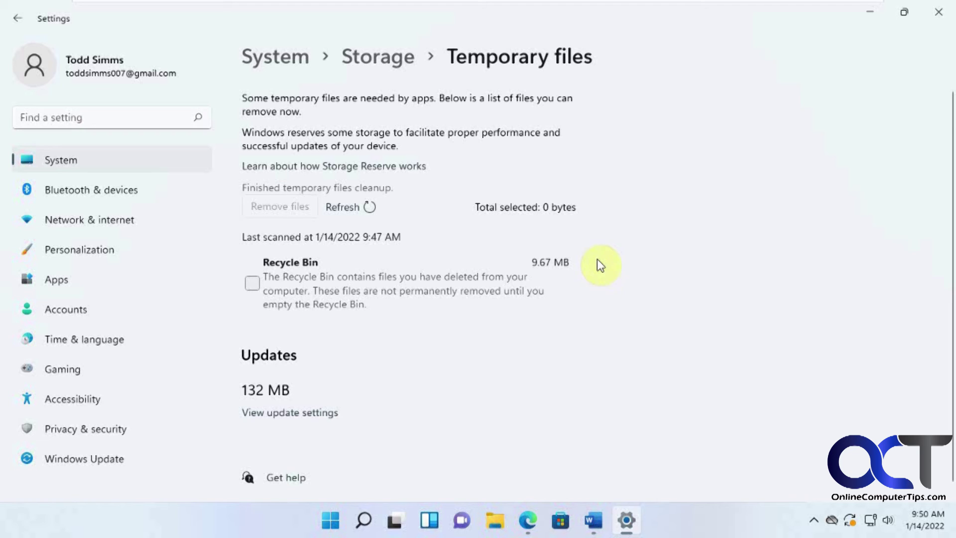
- Restart Settings and open Storage to confirm drive C: now has 45.6 GB used and 13.7 GB free
left_click(939, 12)
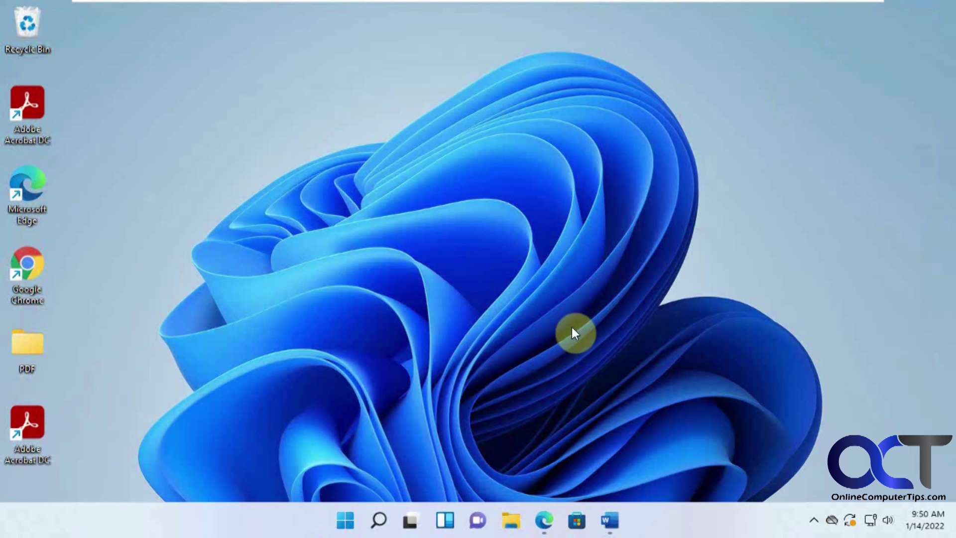
left_click(345, 521)
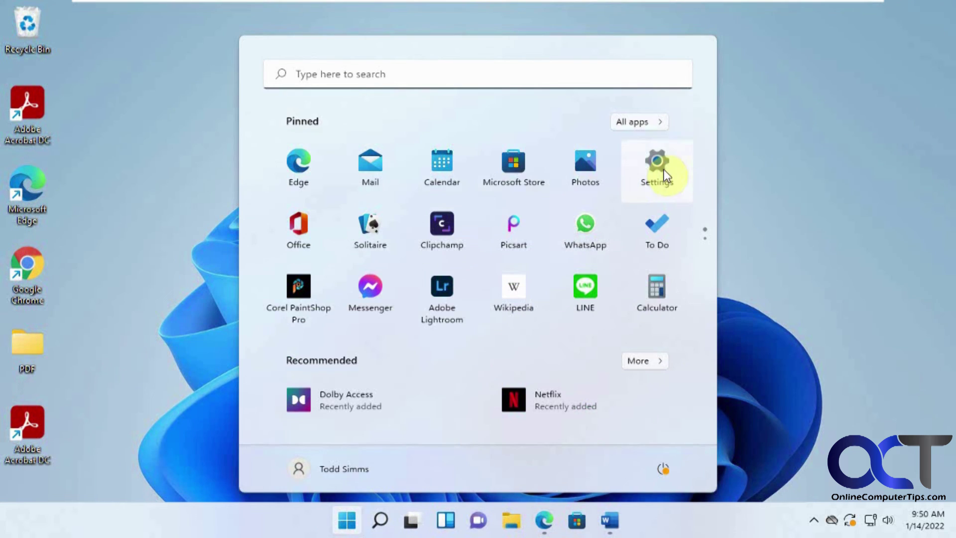
left_click(658, 170)
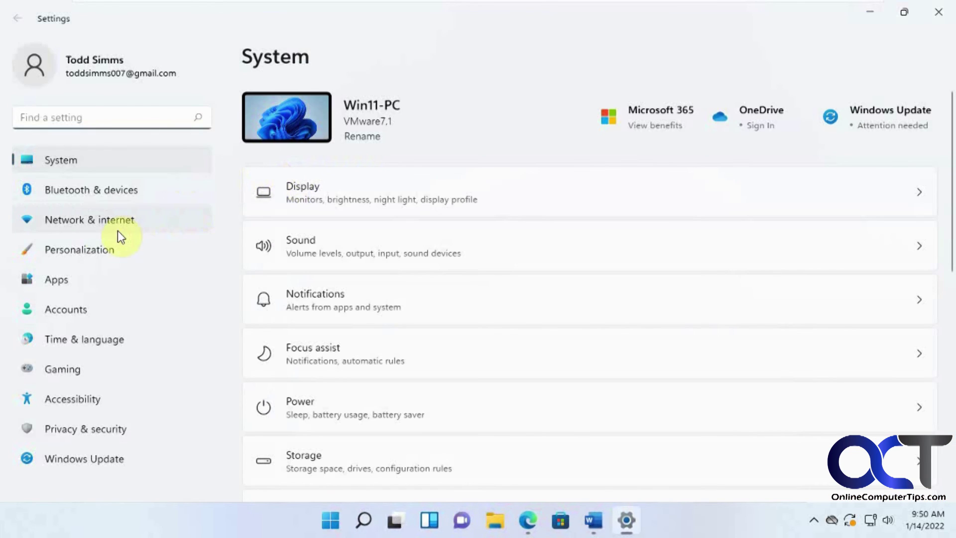
scroll(335, 429, "down", 2)
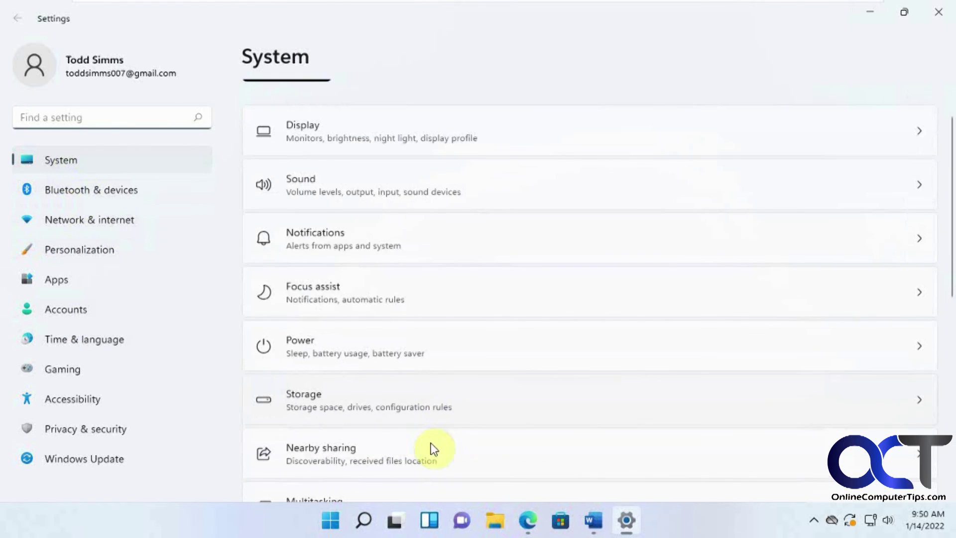
left_click(387, 407)
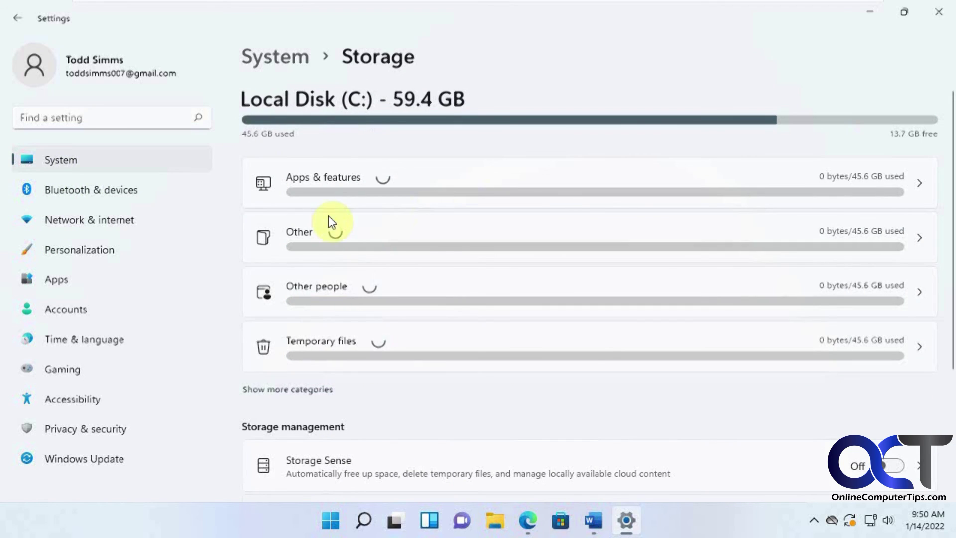